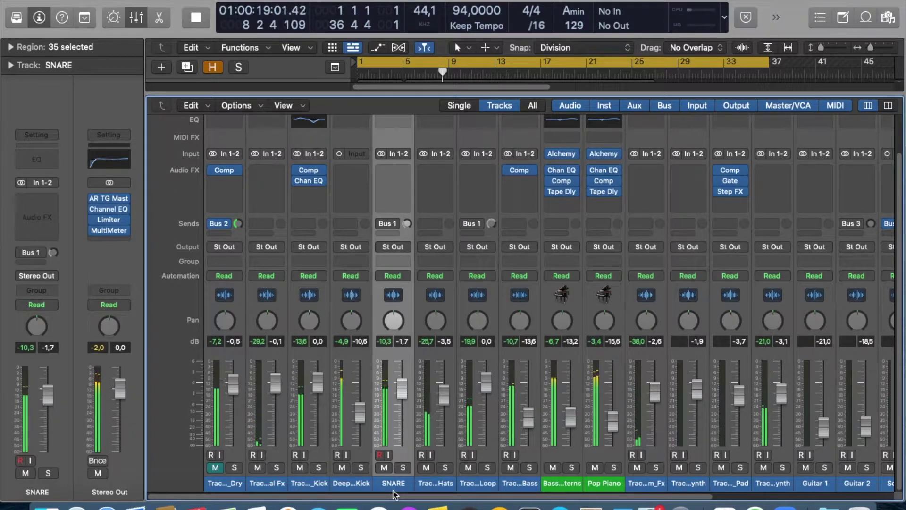
Step: Stop playback, return to the project start and rename the SNARE send's Aux 1 channel as "gated reverb"
{"action": "key", "text": "space"}
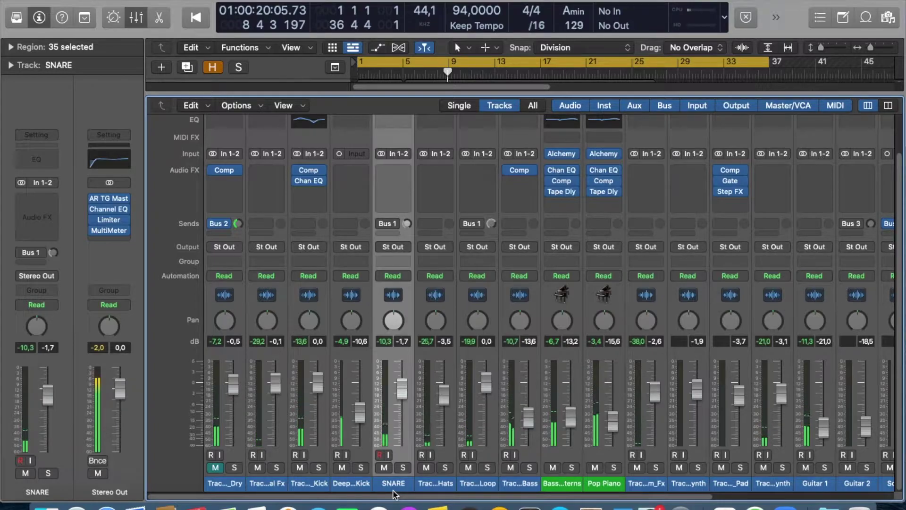
{"action": "key", "text": "Return"}
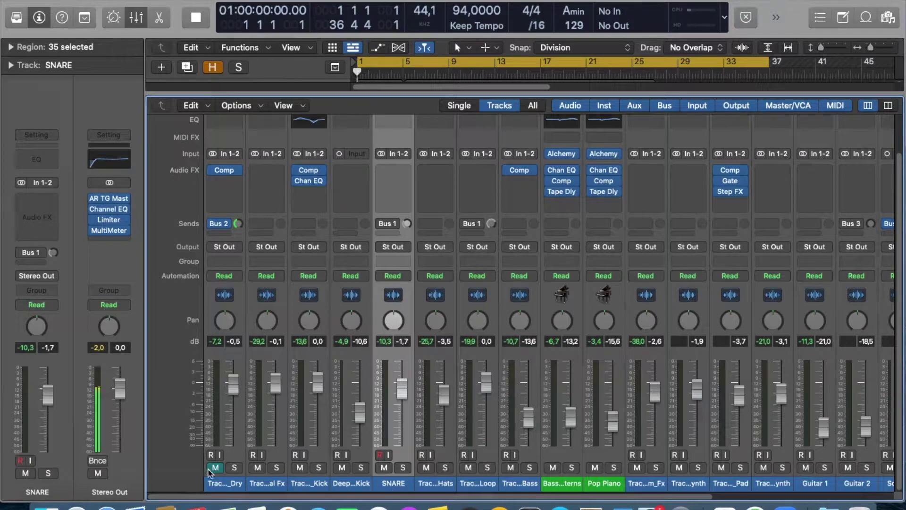
{"action": "left_click", "coordinate": [31, 252]}
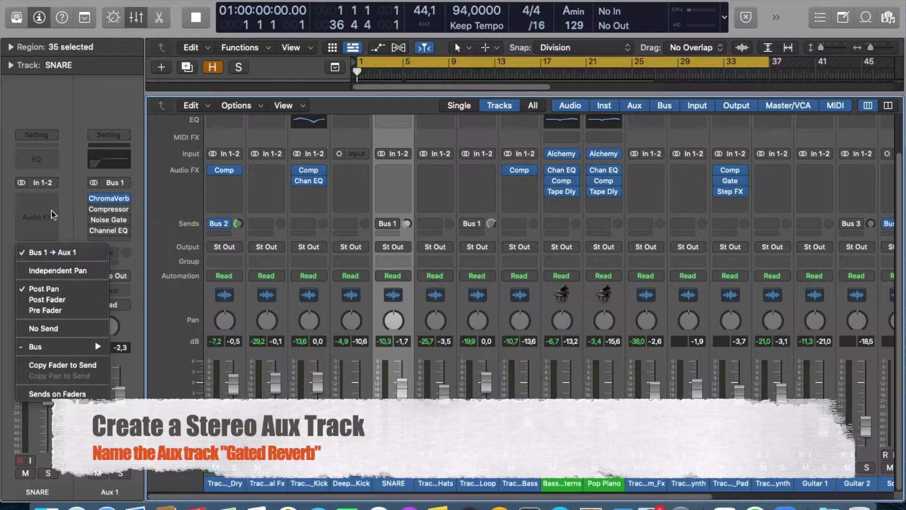
{"action": "left_click", "coordinate": [110, 108]}
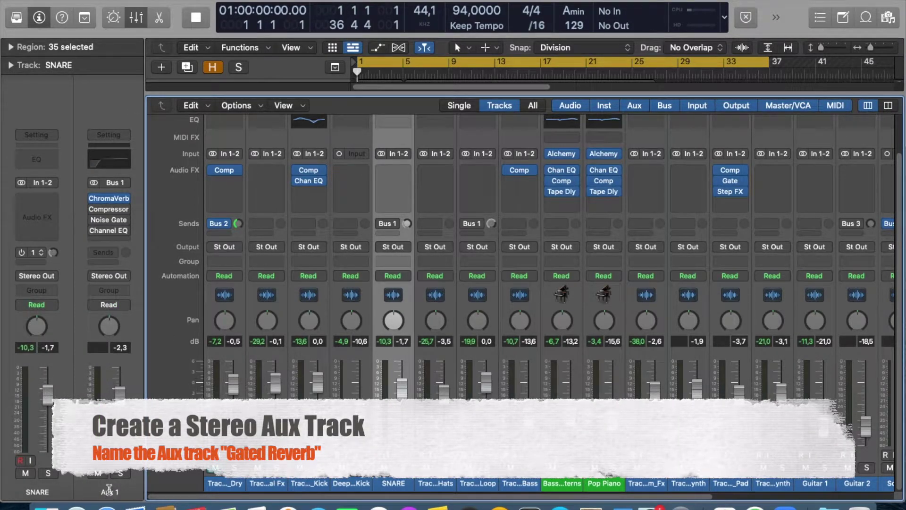
{"action": "double_click", "coordinate": [108, 490]}
{"action": "type", "text": "gated reverb"}
{"action": "key", "text": "Return"}
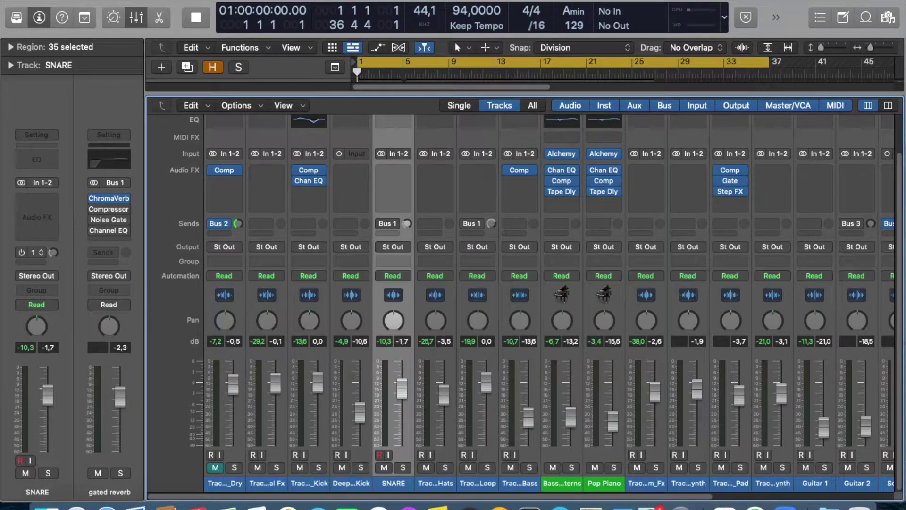
Step: Open the Compressor, Channel EQ and ChromaVerb plug-ins on the gated reverb channel
{"action": "left_click", "coordinate": [110, 202]}
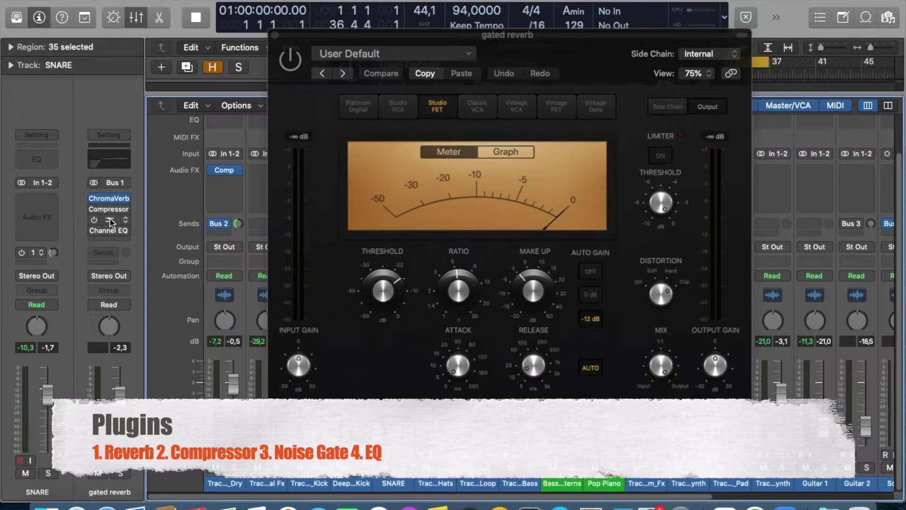
{"action": "left_click", "coordinate": [110, 220]}
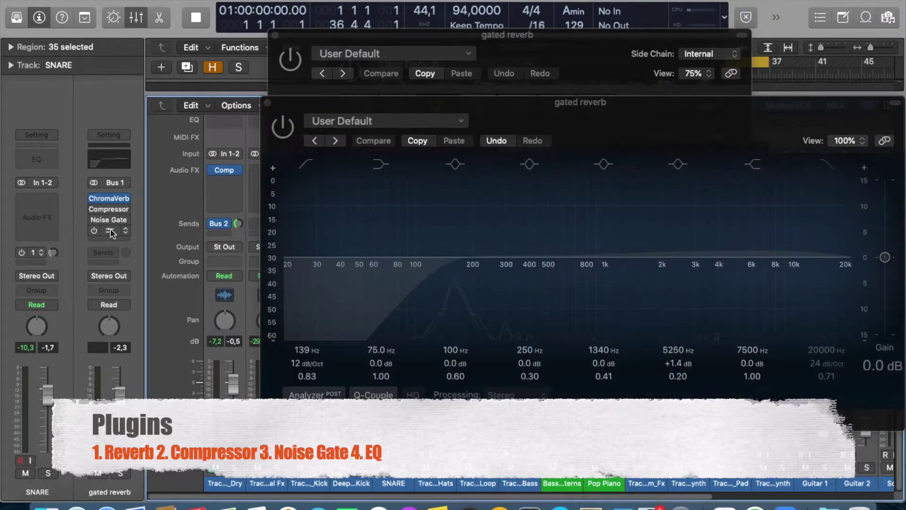
{"action": "left_click", "coordinate": [110, 199]}
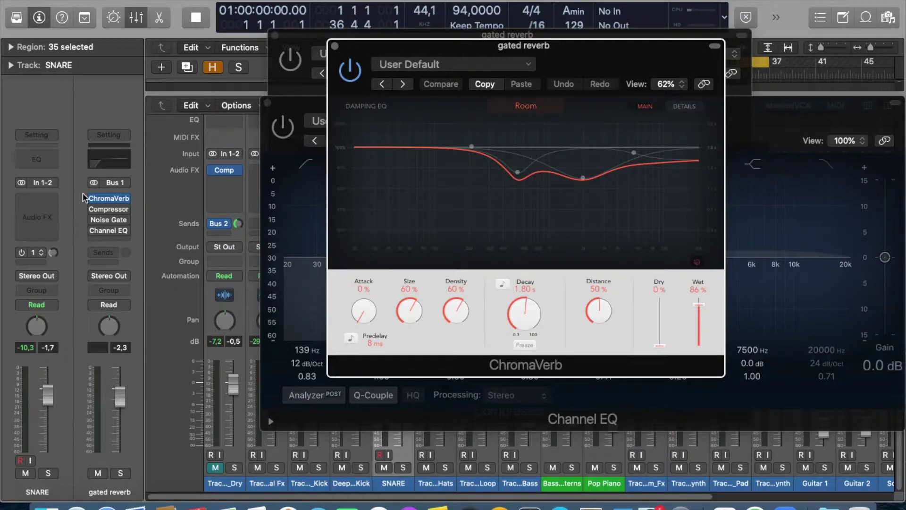
Step: Solo the SNARE track and turn on its Bus 1 send during playback
{"action": "mouse_move", "coordinate": [105, 201]}
{"action": "left_click", "coordinate": [49, 473]}
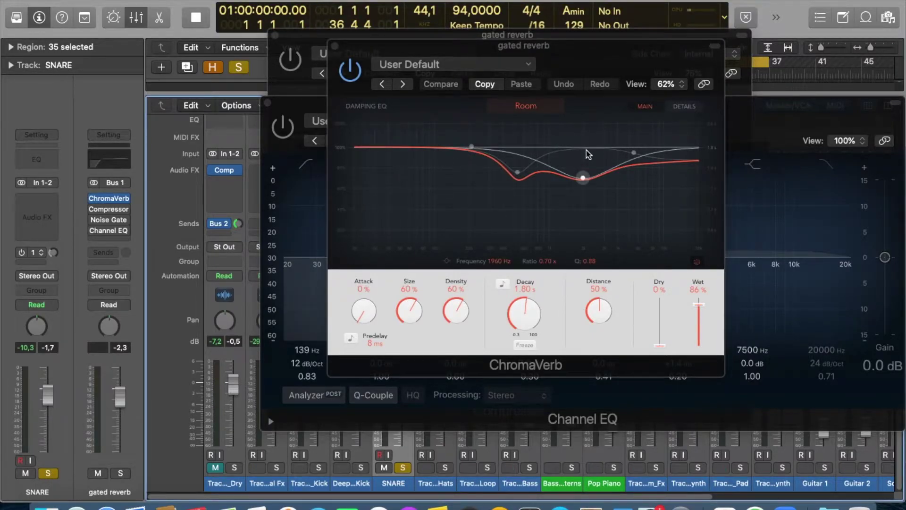
{"action": "key", "text": "space"}
{"action": "left_click", "coordinate": [21, 253]}
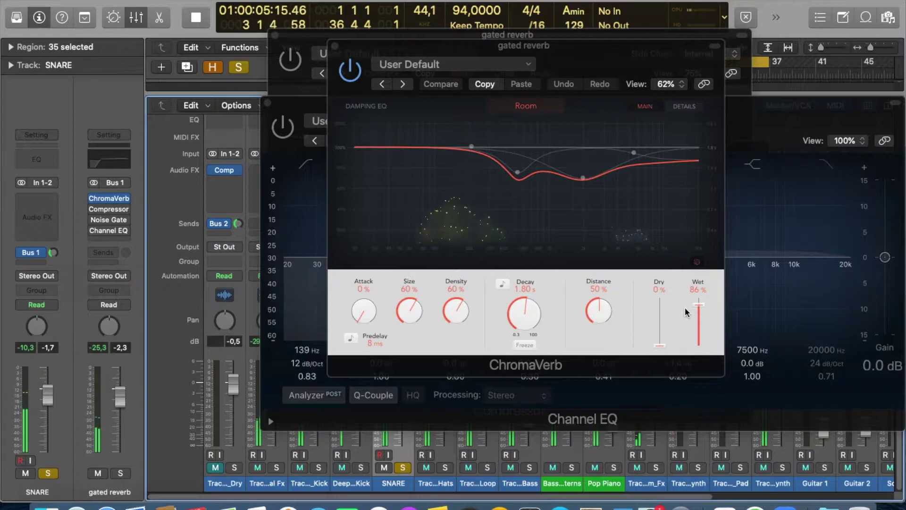
Step: Set ChromaVerb's wet level to 100% and fine-tune the SNARE track's Bus 1 send level, then stop playback
{"action": "left_click_drag", "start_coordinate": [699, 305], "coordinate": [699, 293]}
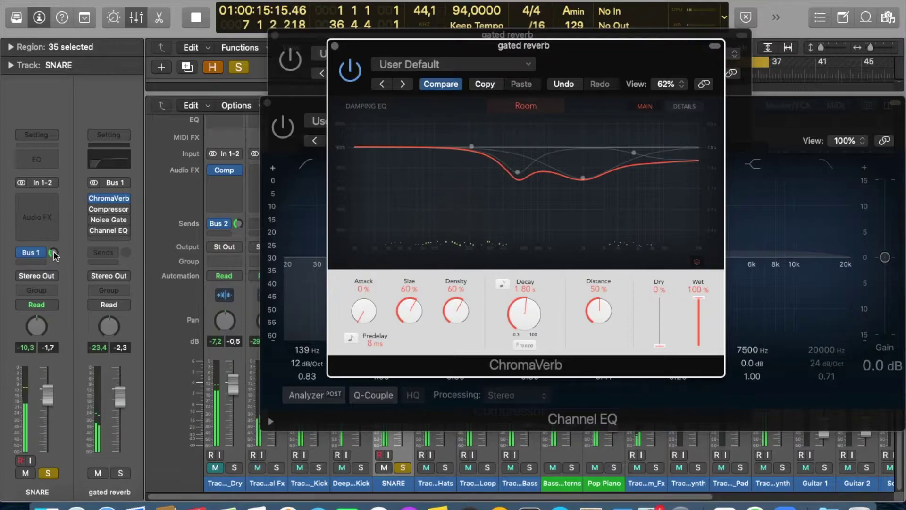
{"action": "left_click_drag", "start_coordinate": [54, 247], "coordinate": [55, 245]}
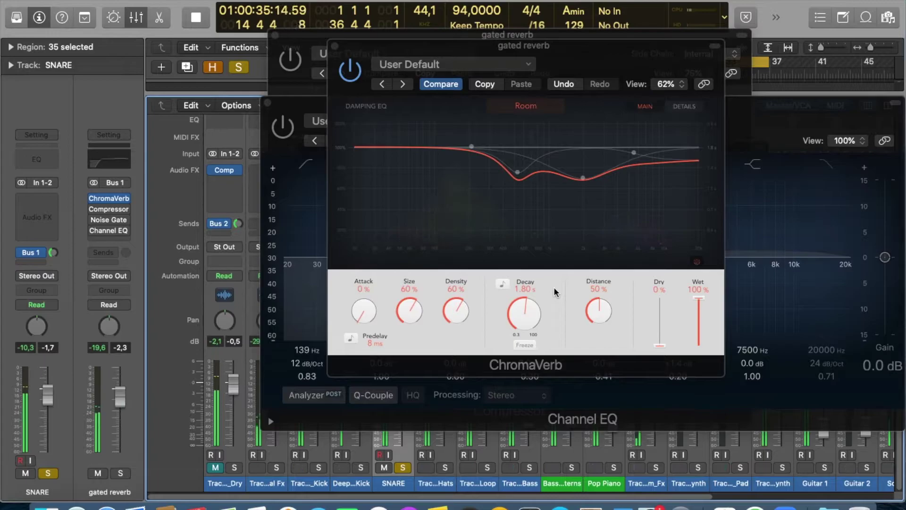
{"action": "key", "text": "space"}
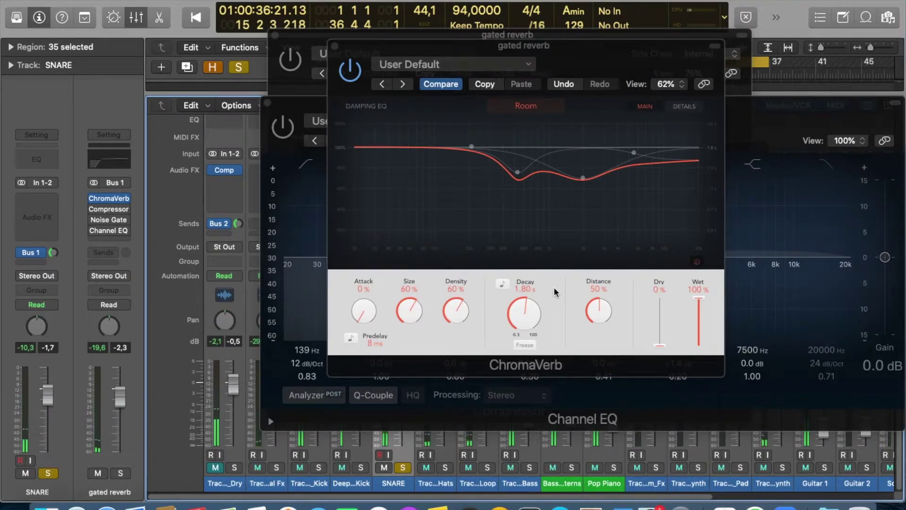
Step: Open the Compressor on the gated reverb channel, enable it and play the soloed snare through it
{"action": "mouse_move", "coordinate": [96, 220]}
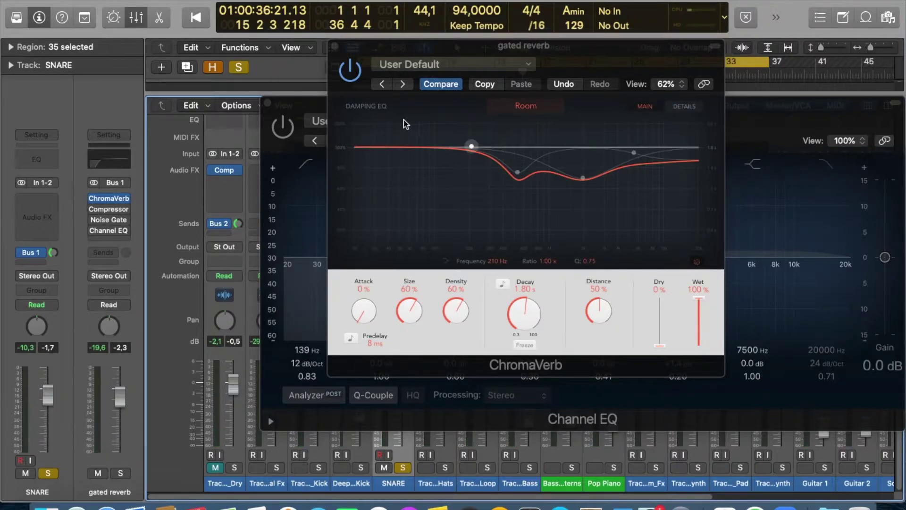
{"action": "left_click", "coordinate": [109, 209]}
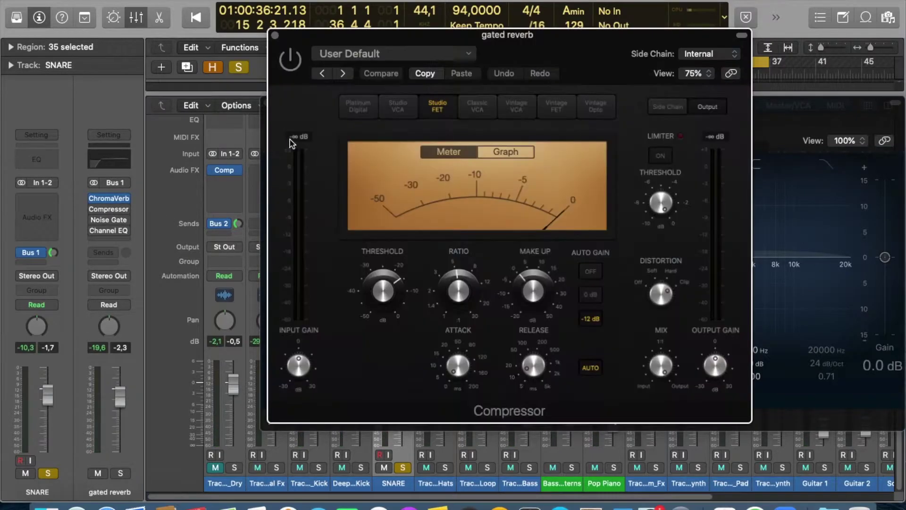
{"action": "mouse_move", "coordinate": [420, 281]}
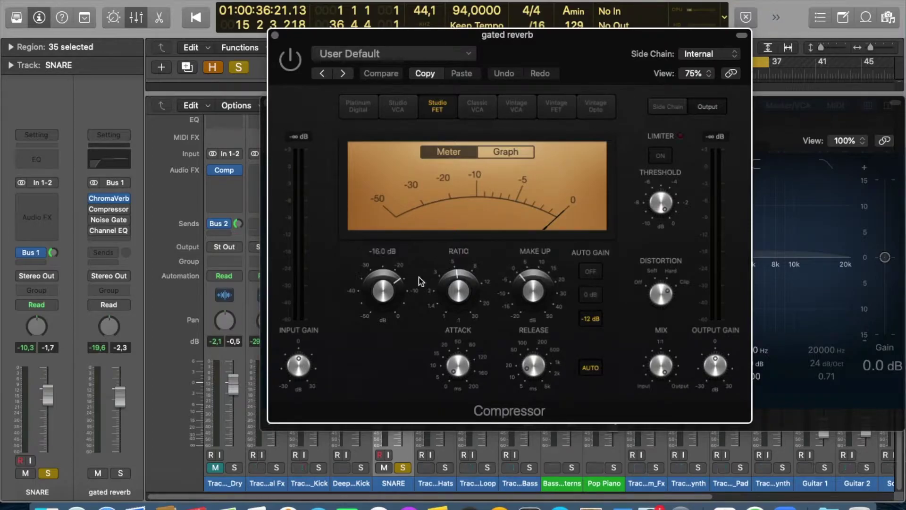
{"action": "mouse_move", "coordinate": [460, 279]}
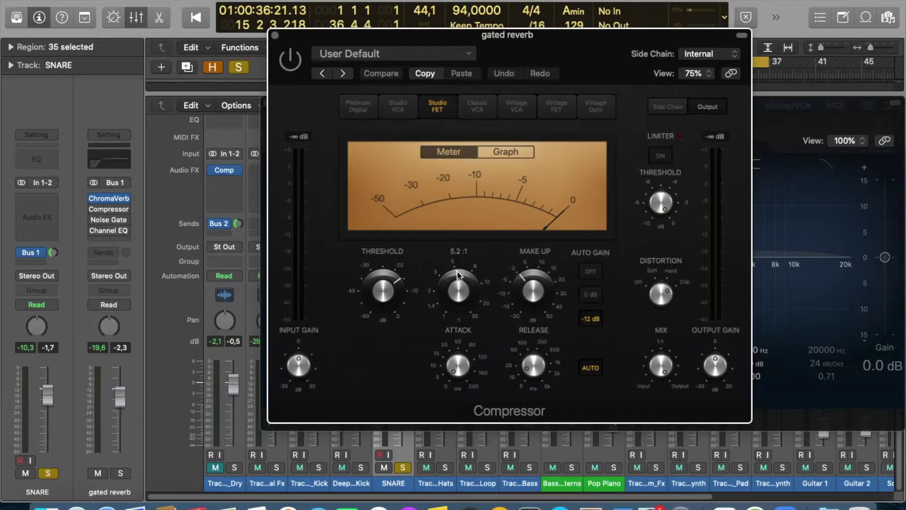
{"action": "mouse_move", "coordinate": [525, 278]}
{"action": "mouse_move", "coordinate": [453, 372]}
{"action": "mouse_move", "coordinate": [536, 388]}
{"action": "left_click", "coordinate": [291, 60]}
{"action": "key", "text": "space"}
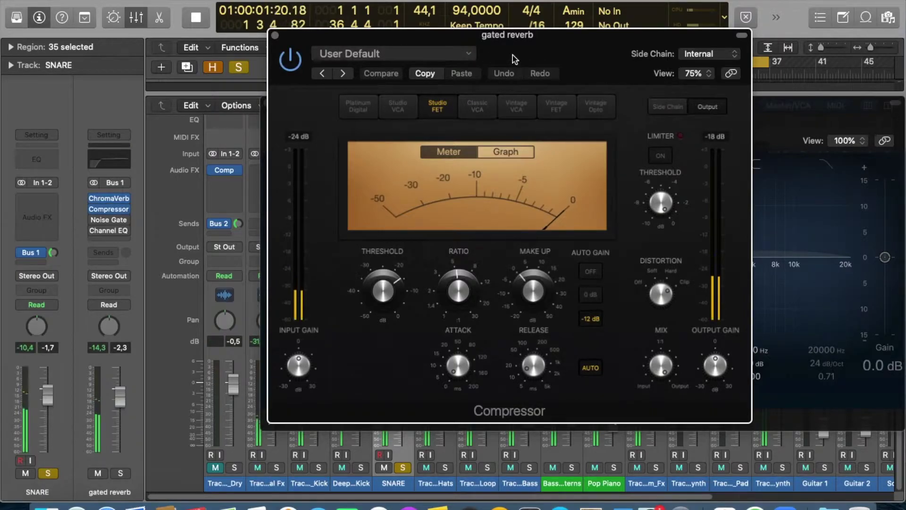
Step: Compare the snare reverb with the Compressor bypassed and active, replaying it from the project start
{"action": "left_click", "coordinate": [290, 60]}
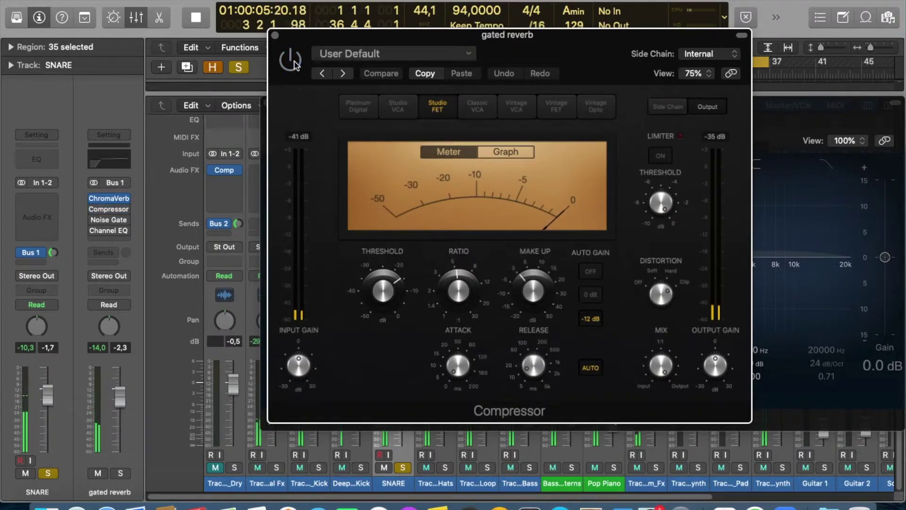
{"action": "left_click", "coordinate": [291, 60]}
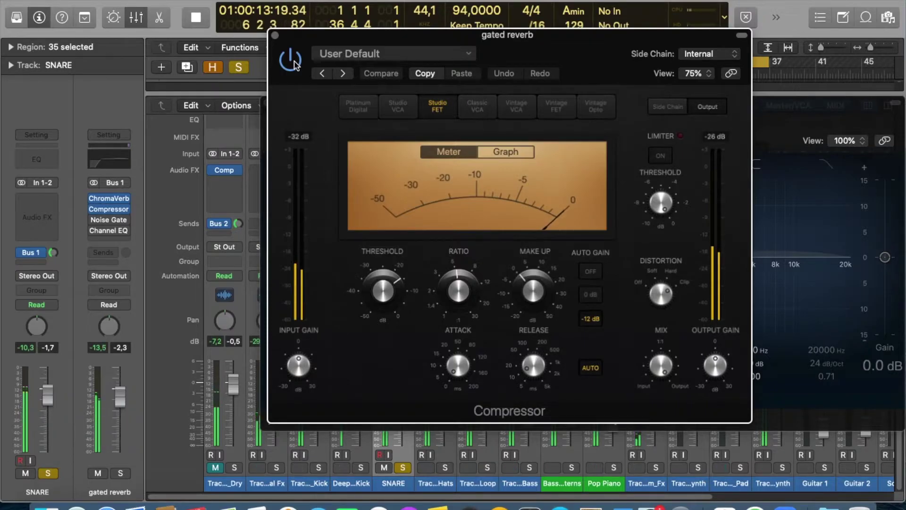
{"action": "key", "text": "space"}
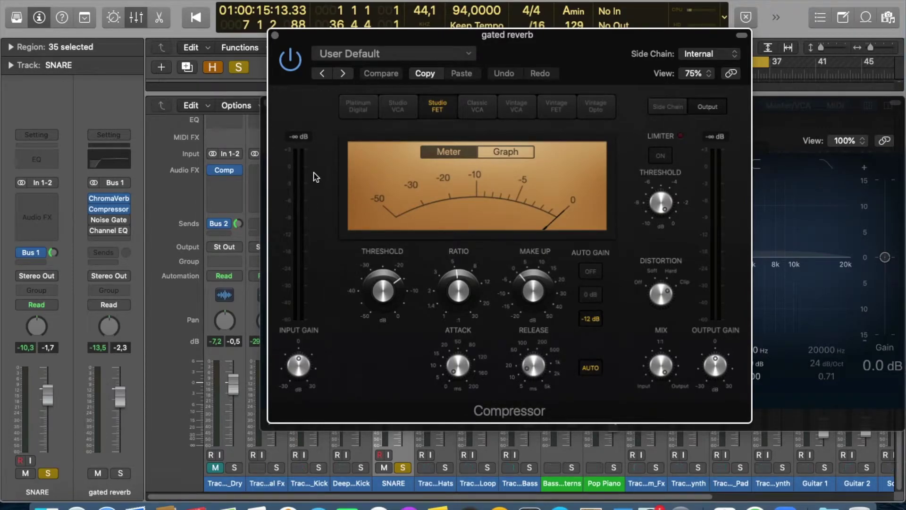
{"action": "key", "text": "Return"}
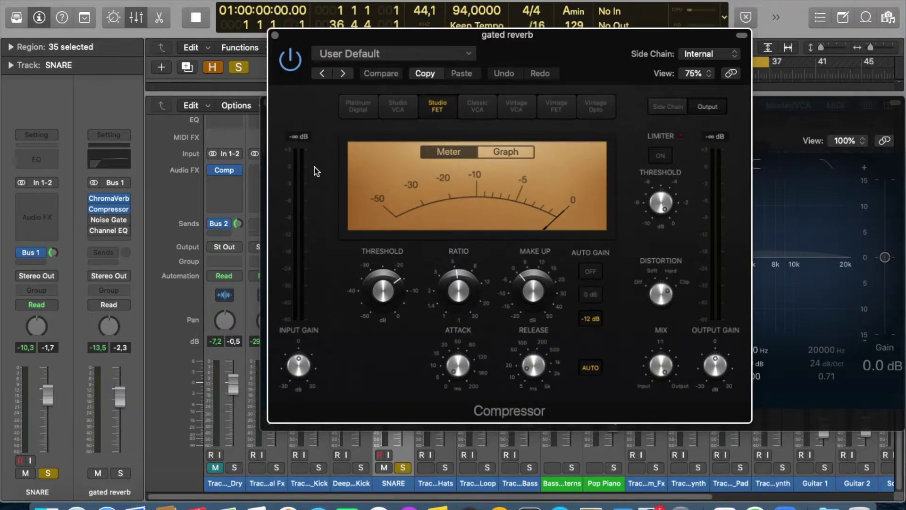
{"action": "key", "text": "space"}
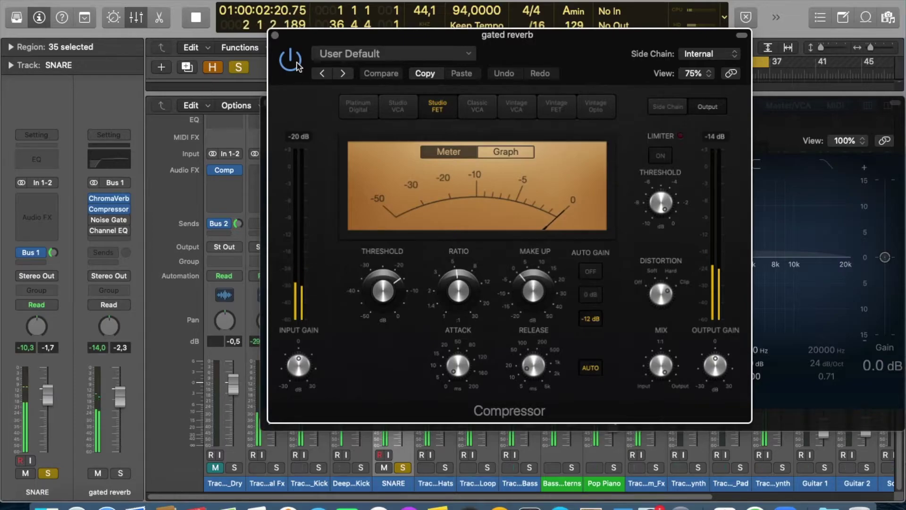
{"action": "left_click", "coordinate": [298, 65]}
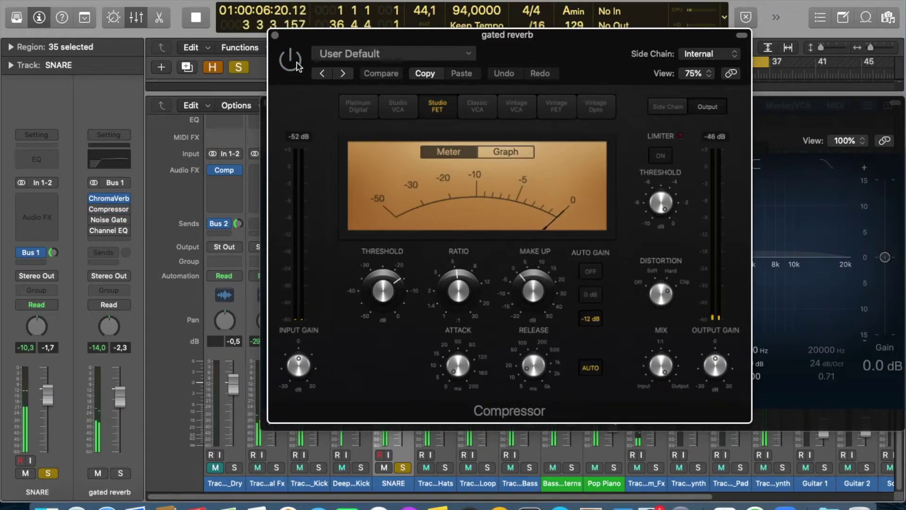
{"action": "left_click", "coordinate": [298, 65]}
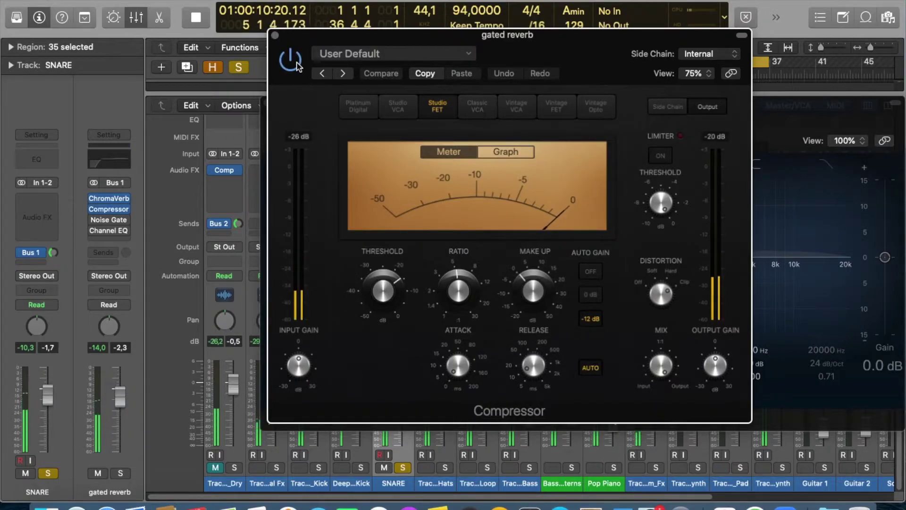
{"action": "key", "text": "space"}
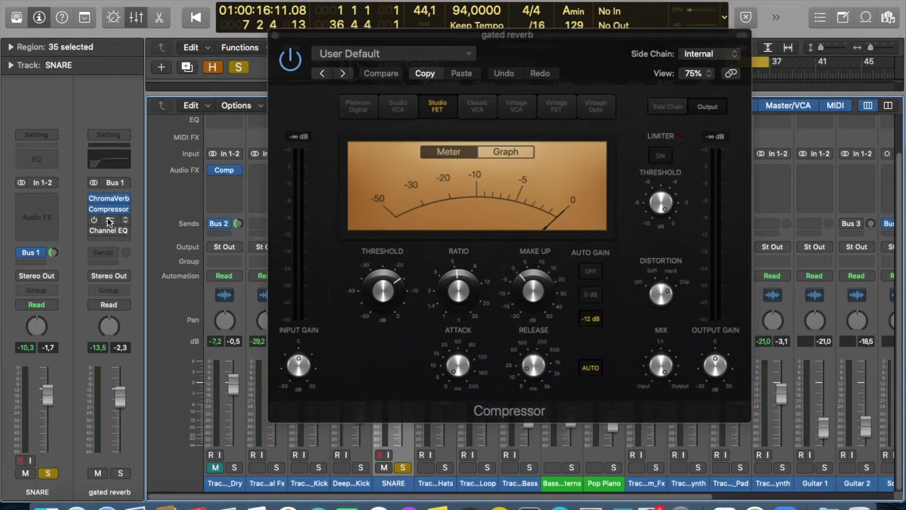
Step: Open the Noise Gate on the gated reverb channel and set its side chain to the SNARE track (Audio 12)
{"action": "left_click", "coordinate": [110, 221]}
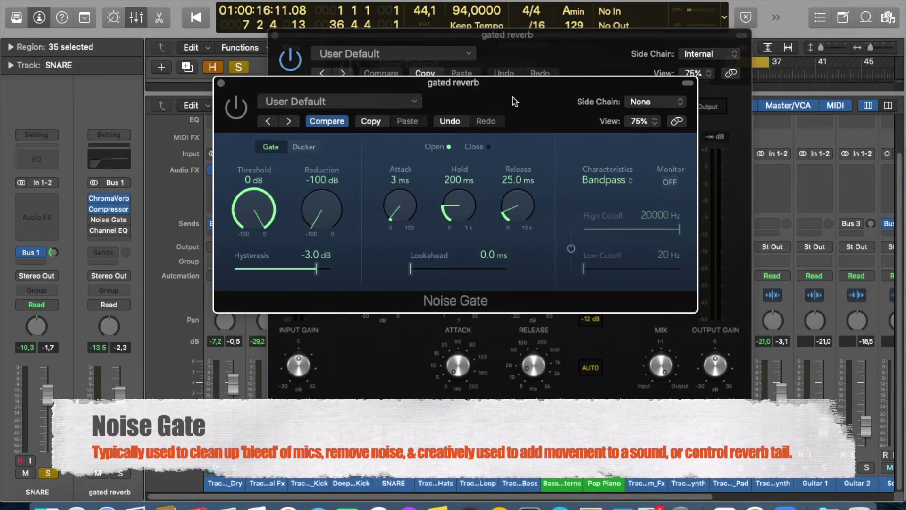
{"action": "left_click", "coordinate": [664, 102]}
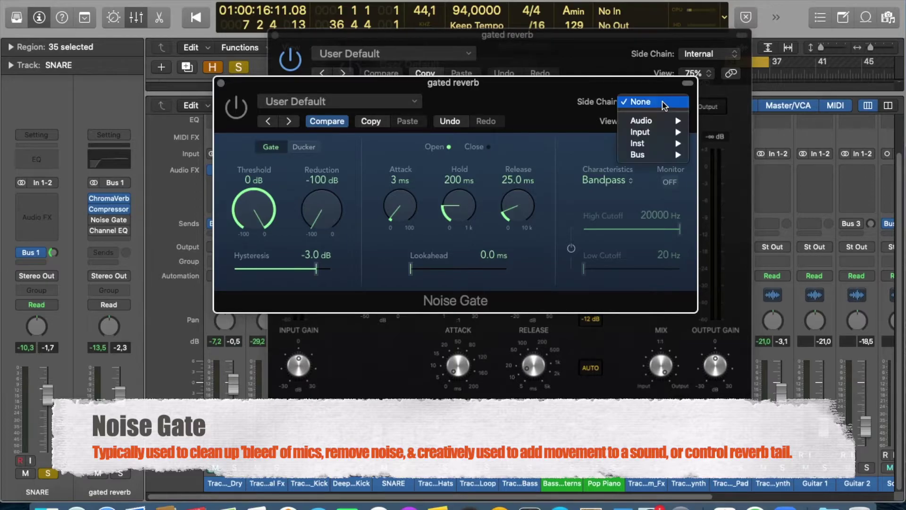
{"action": "mouse_move", "coordinate": [665, 121]}
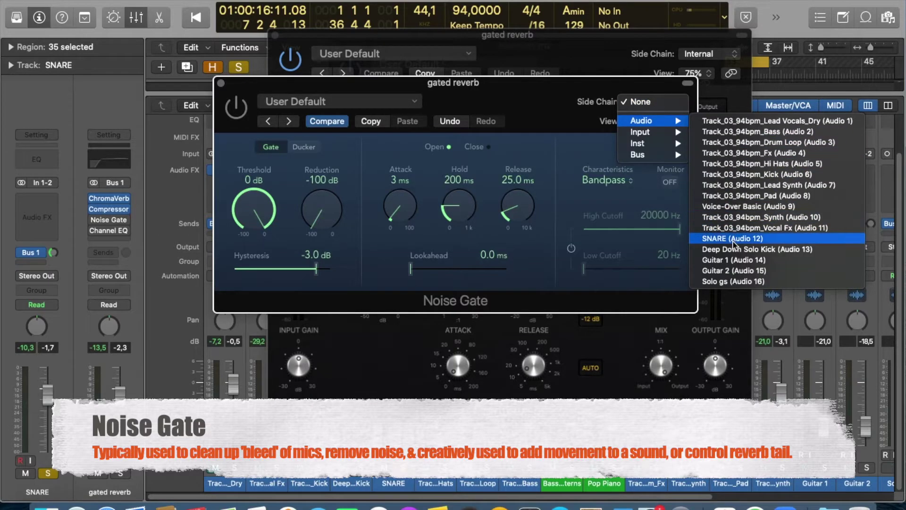
{"action": "left_click", "coordinate": [753, 238]}
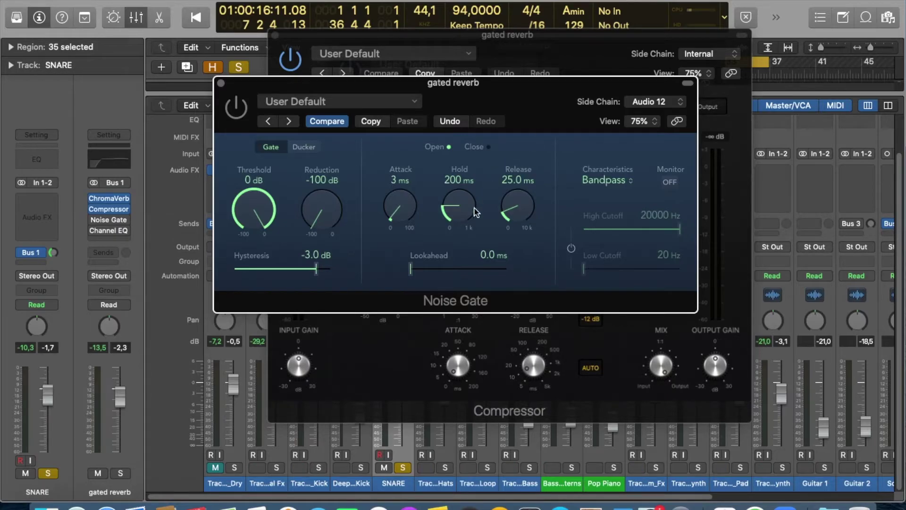
Step: Enable the Noise Gate and set its hold to 500 ms and release to 19 ms, with the snare playing
{"action": "left_click_drag", "start_coordinate": [457, 210], "coordinate": [456, 196]}
{"action": "key", "text": "space"}
{"action": "left_click_drag", "start_coordinate": [516, 214], "coordinate": [516, 221]}
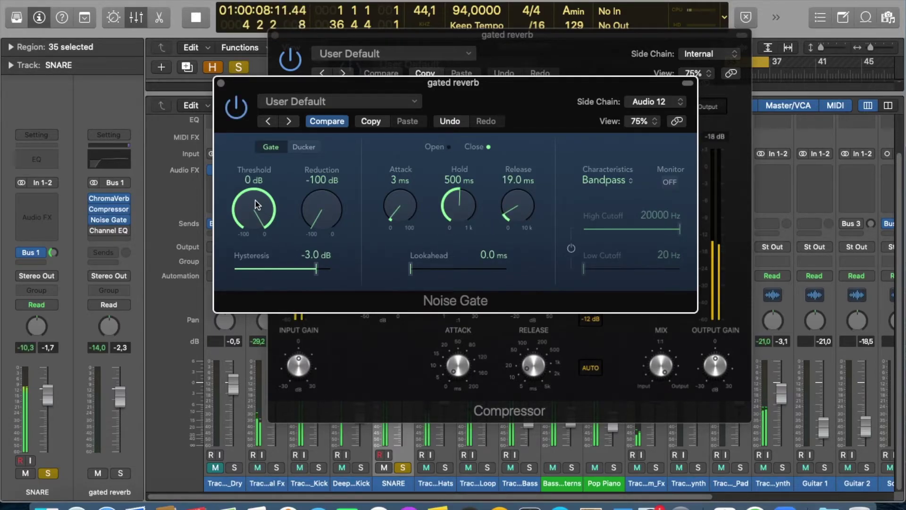
Step: Set the Noise Gate's release to 5 ms and its threshold to -42 dB while listening to the snare
{"action": "left_click_drag", "start_coordinate": [256, 204], "coordinate": [269, 267]}
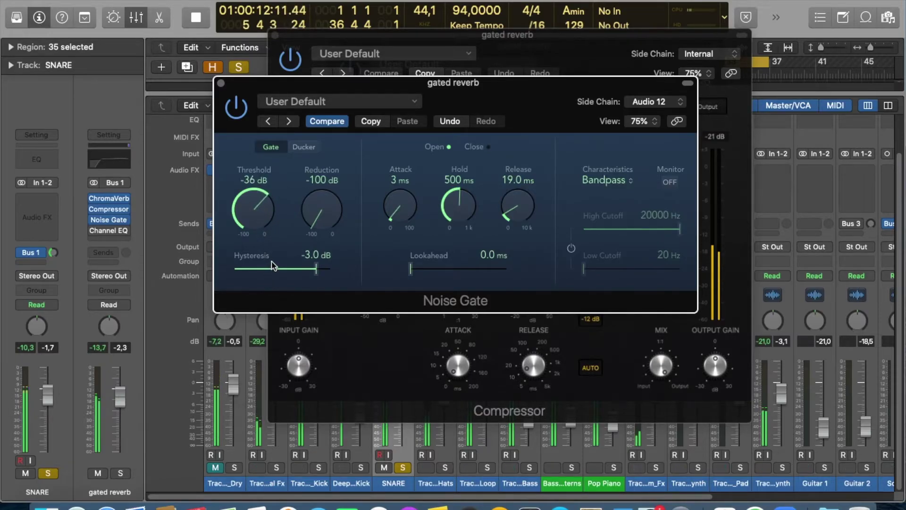
{"action": "left_click_drag", "start_coordinate": [268, 231], "coordinate": [264, 204]}
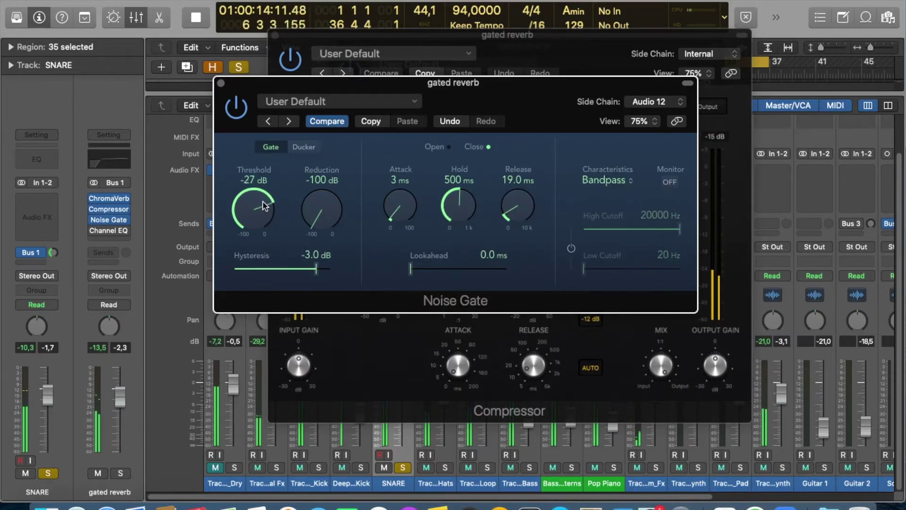
{"action": "left_click_drag", "start_coordinate": [506, 215], "coordinate": [522, 220]}
{"action": "left_click_drag", "start_coordinate": [267, 197], "coordinate": [252, 213]}
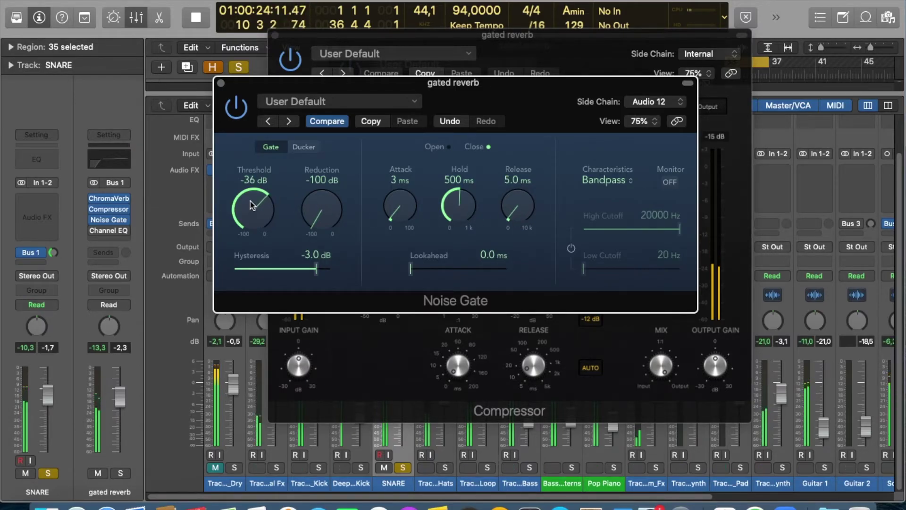
{"action": "left_click_drag", "start_coordinate": [252, 206], "coordinate": [253, 208]}
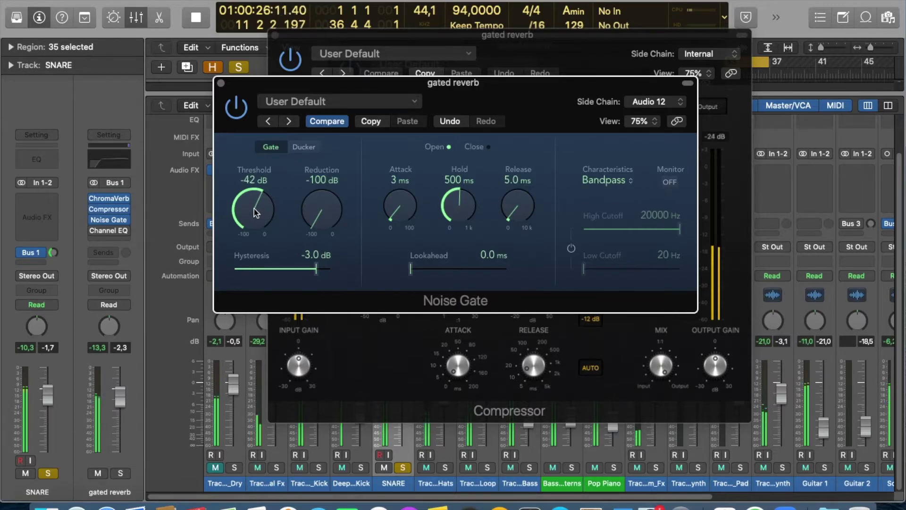
Step: Set the Noise Gate's hold to 300 ms and, with both kick tracks also soloed, its threshold to -45 dB
{"action": "left_click_drag", "start_coordinate": [449, 178], "coordinate": [462, 226]}
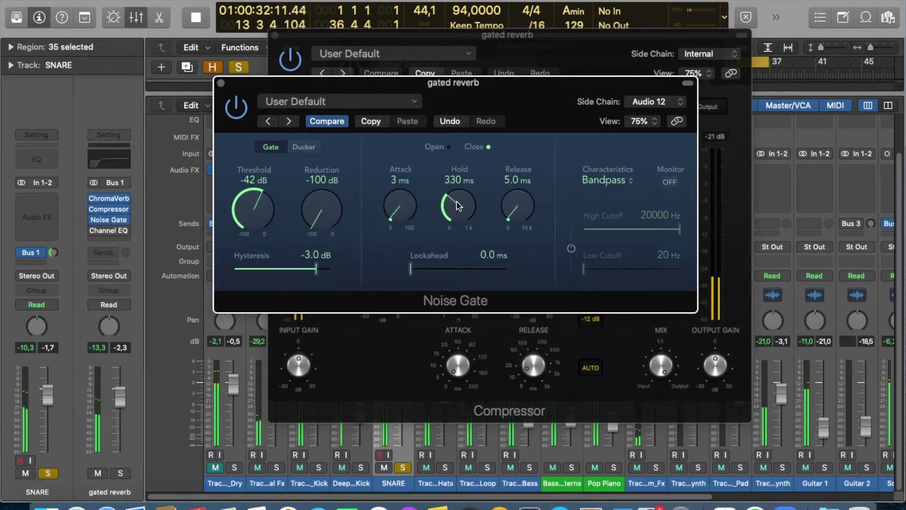
{"action": "left_click_drag", "start_coordinate": [457, 204], "coordinate": [457, 209]}
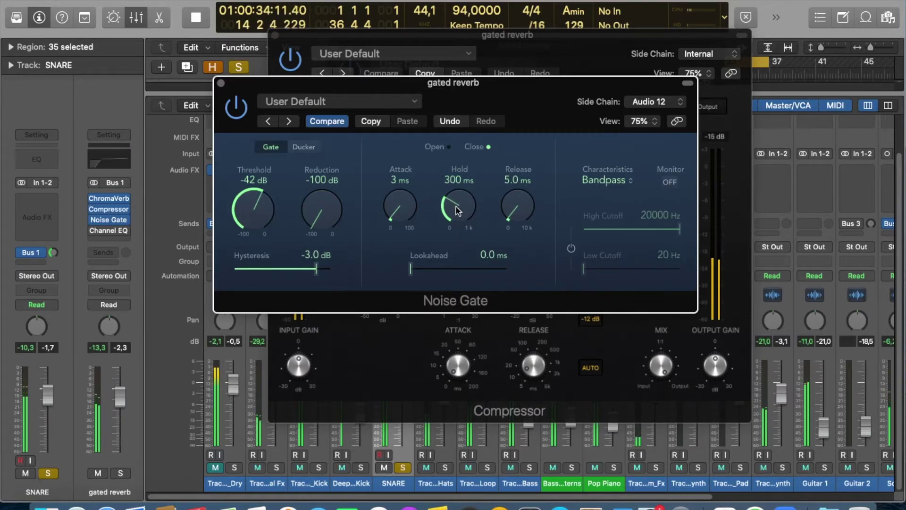
{"action": "left_click", "coordinate": [319, 467]}
{"action": "left_click", "coordinate": [361, 467]}
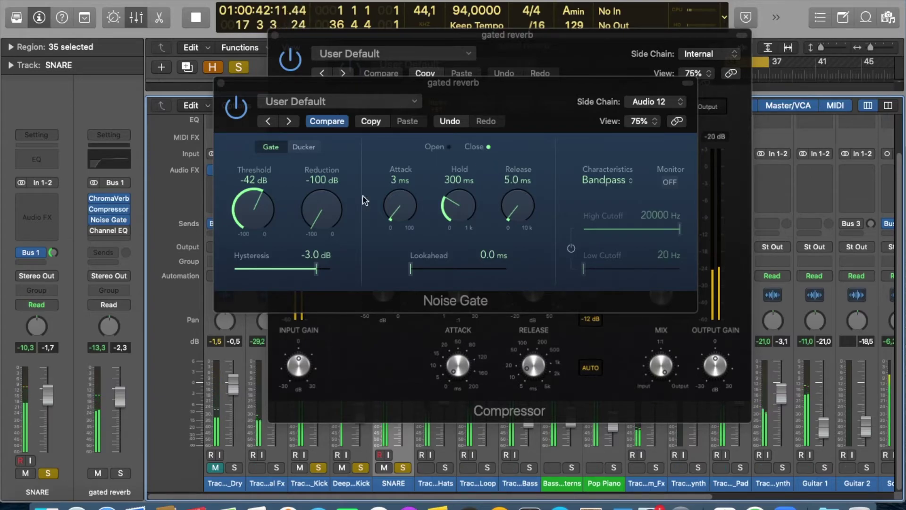
{"action": "left_click_drag", "start_coordinate": [260, 204], "coordinate": [258, 205]}
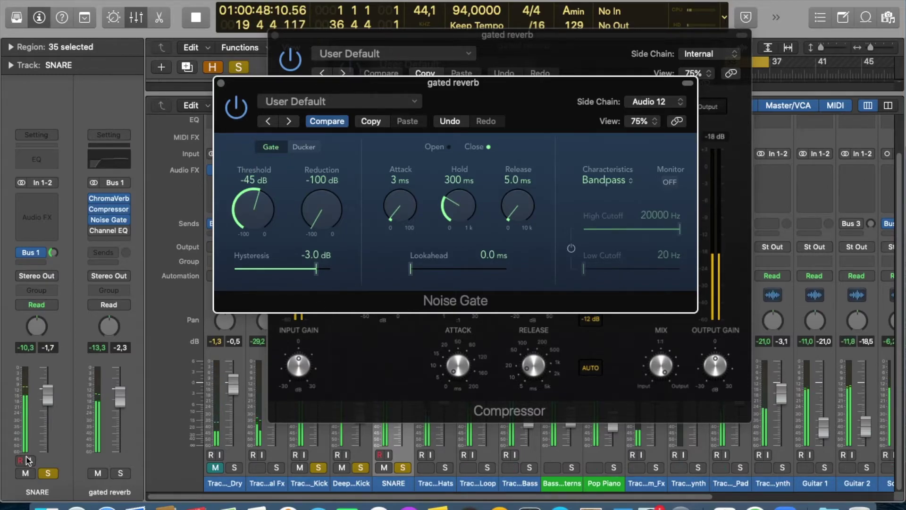
Step: Clear the solos on the SNARE and kick tracks to hear the gated reverb in the full mix, and stop playback
{"action": "left_click", "coordinate": [48, 473]}
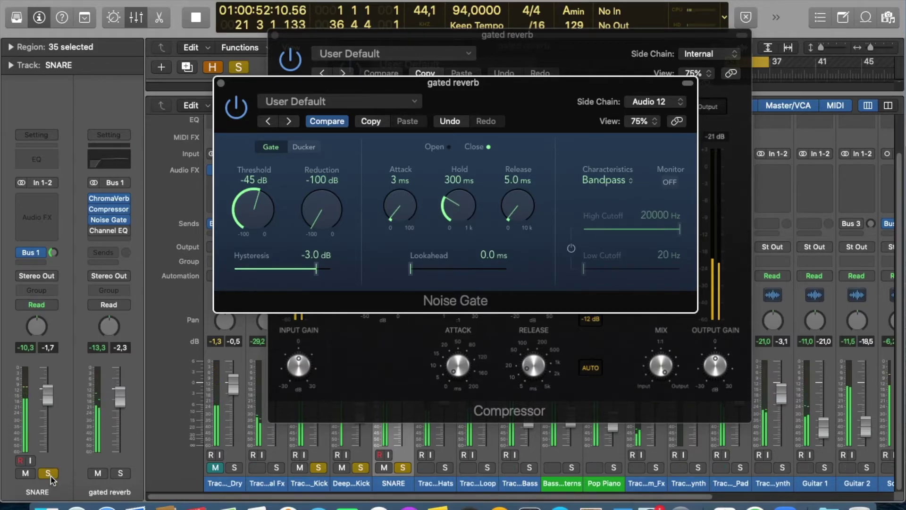
{"action": "left_click", "coordinate": [48, 473]}
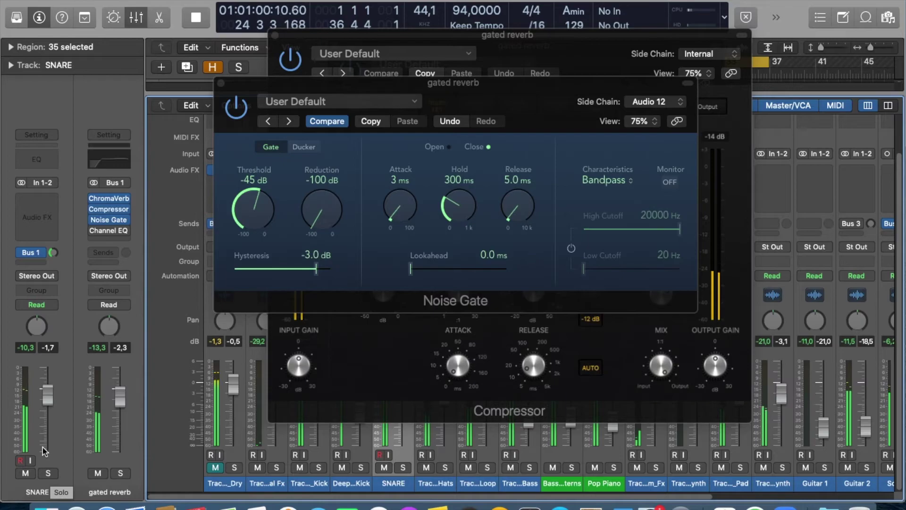
{"action": "key", "text": "space"}
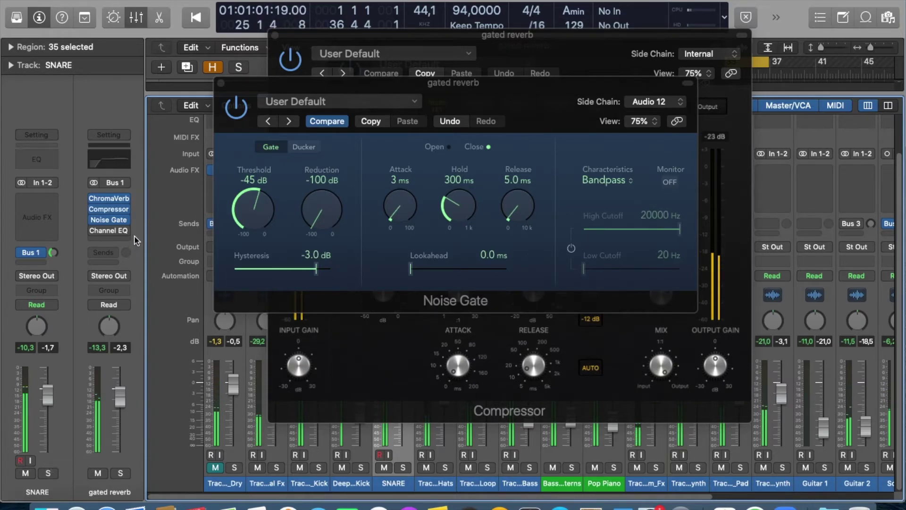
Step: Return to the project start and enable the Channel EQ on the gated reverb channel, with its window open
{"action": "key", "text": "Return"}
{"action": "left_click", "coordinate": [109, 231]}
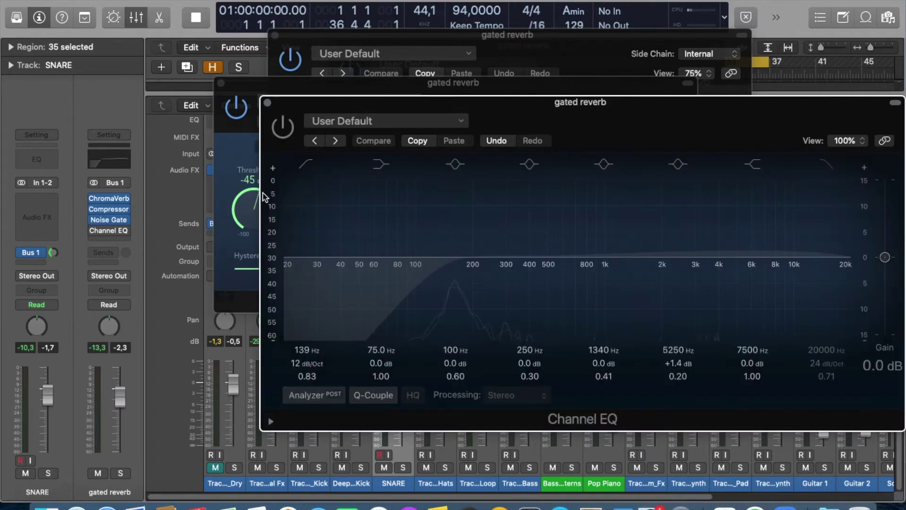
{"action": "left_click_drag", "start_coordinate": [309, 105], "coordinate": [208, 64]}
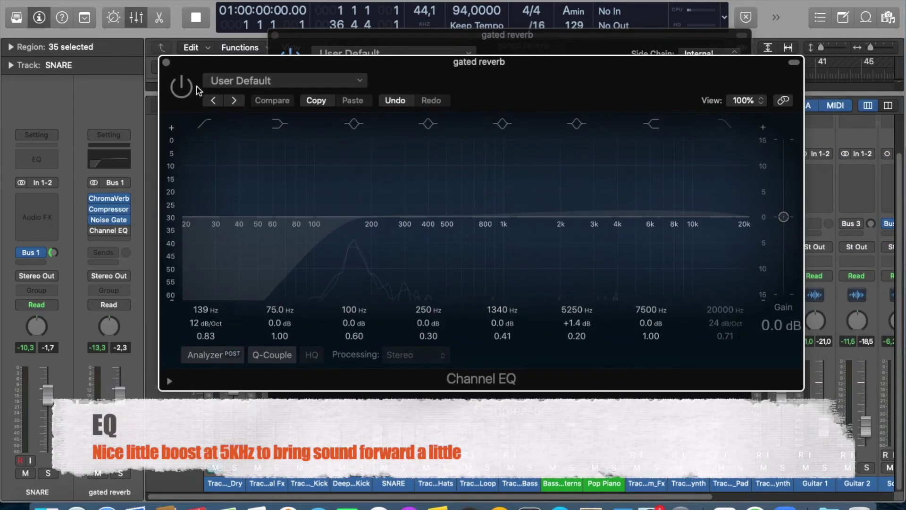
{"action": "left_click", "coordinate": [186, 91]}
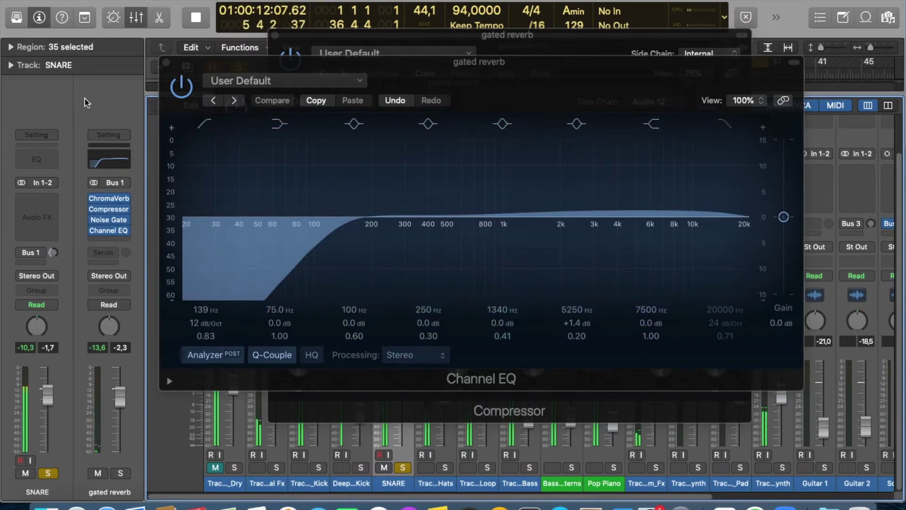
Step: Compare the soloed snare with its Bus 1 send off and on, and unsolo it to play the full mix
{"action": "mouse_move", "coordinate": [27, 253]}
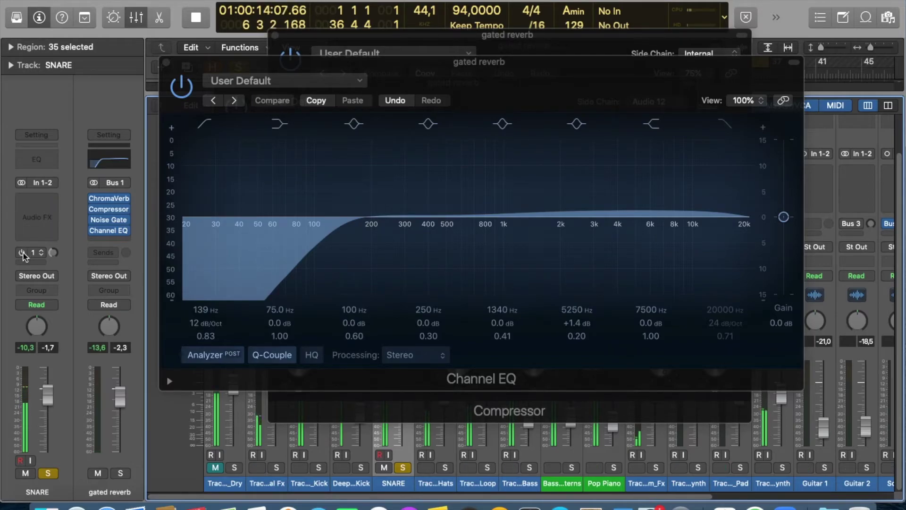
{"action": "left_click", "coordinate": [21, 253]}
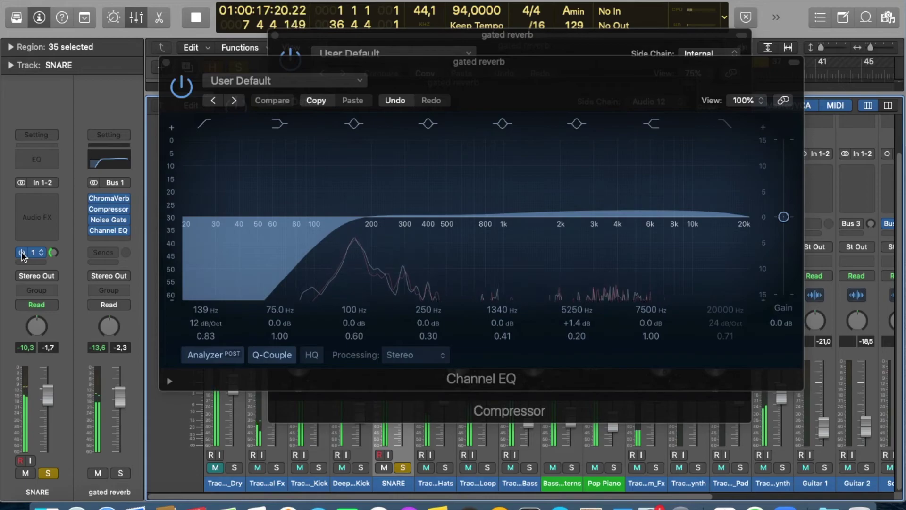
{"action": "key", "text": "space"}
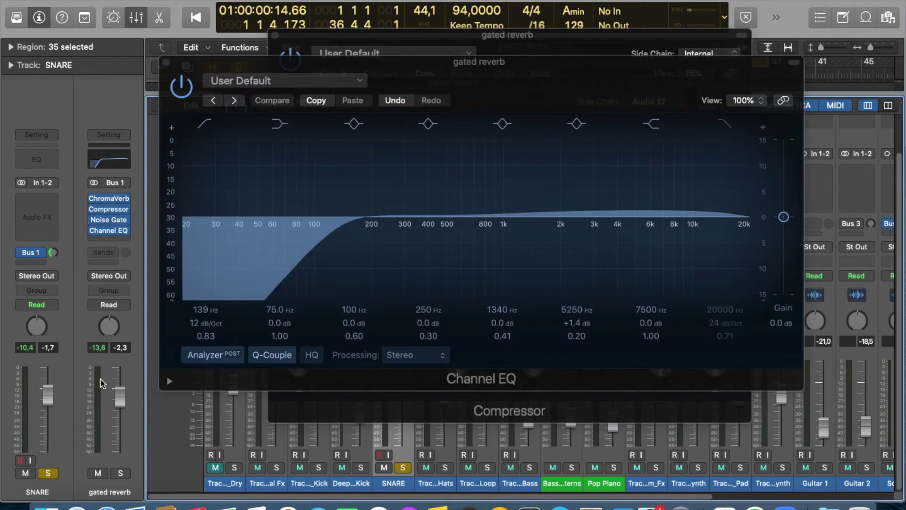
{"action": "left_click", "coordinate": [49, 473]}
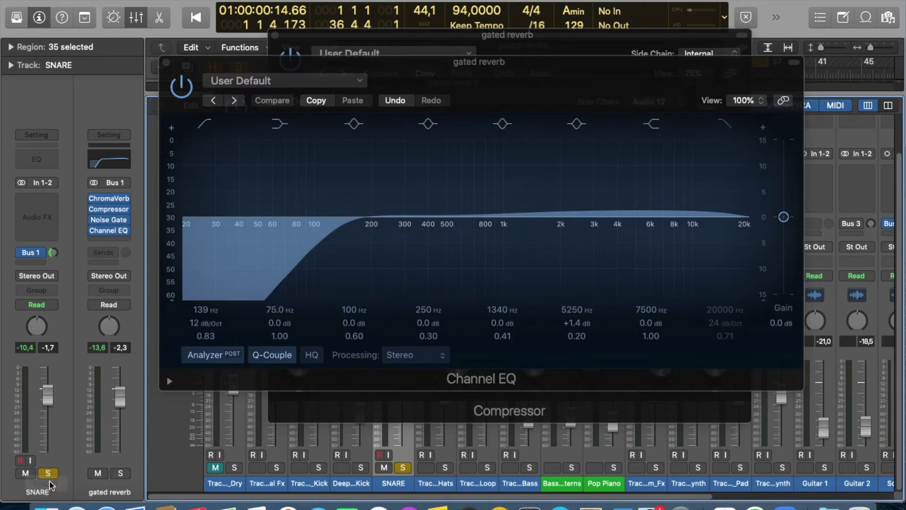
{"action": "key", "text": "space"}
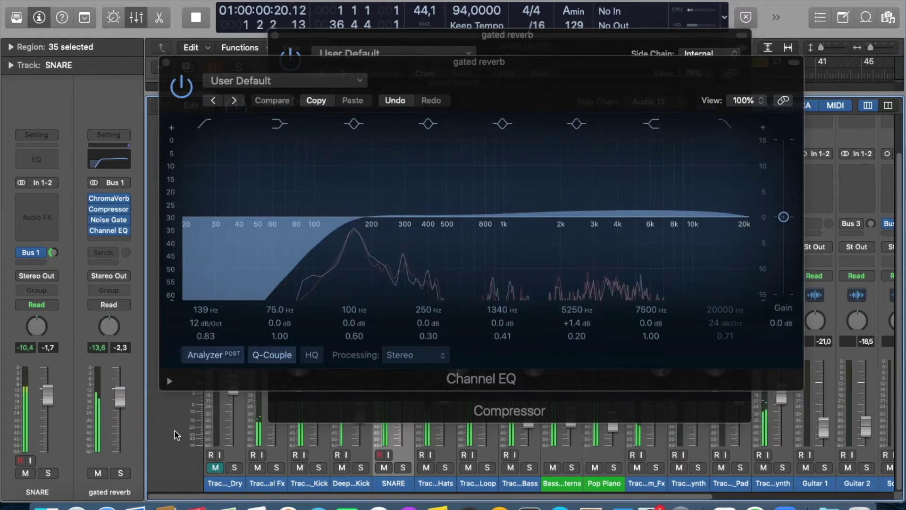
Step: Set the Noise Gate's threshold to -61 dB and hold to 50 ms, comparing the mix with the snare's Bus 1 send off and on
{"action": "mouse_move", "coordinate": [114, 223]}
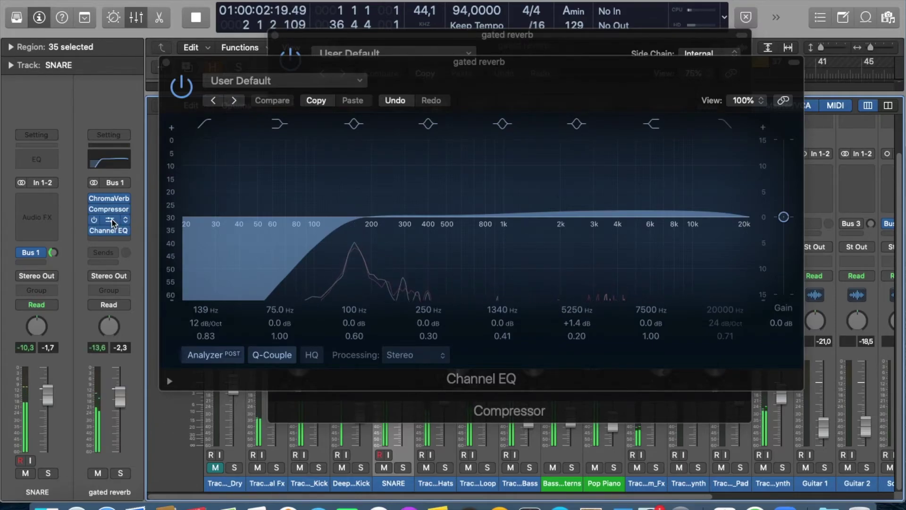
{"action": "left_click", "coordinate": [112, 221]}
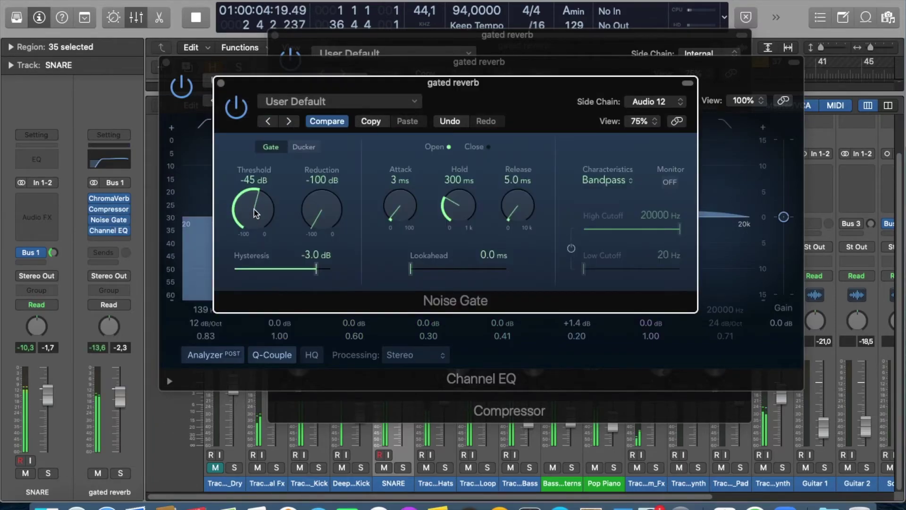
{"action": "left_click_drag", "start_coordinate": [254, 210], "coordinate": [257, 241]}
{"action": "left_click_drag", "start_coordinate": [445, 206], "coordinate": [463, 225]}
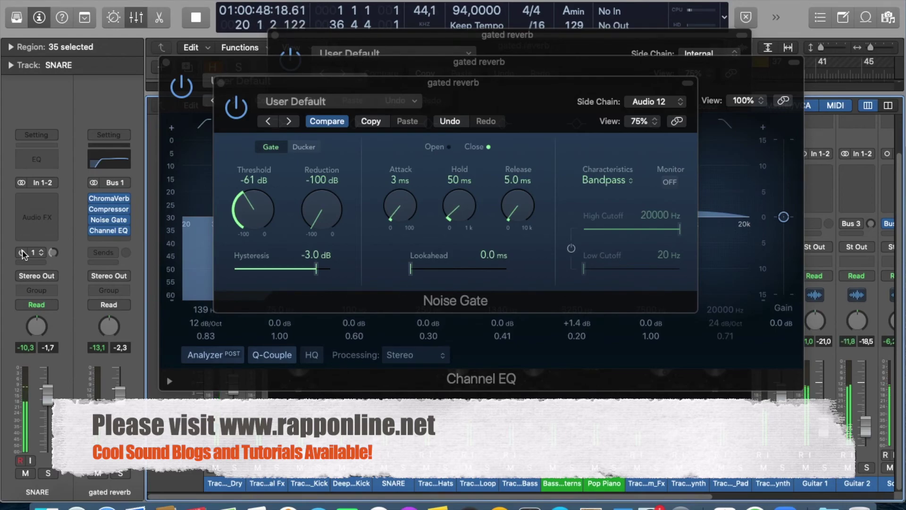
{"action": "left_click", "coordinate": [22, 252]}
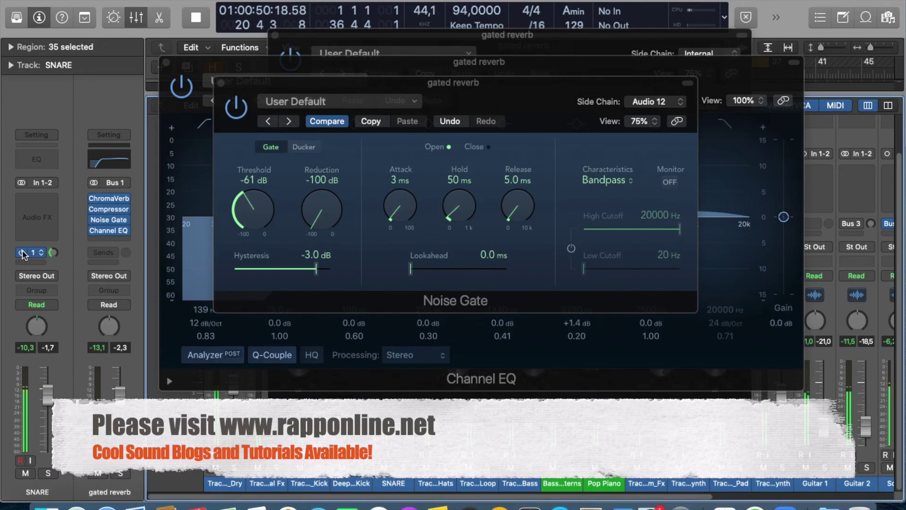